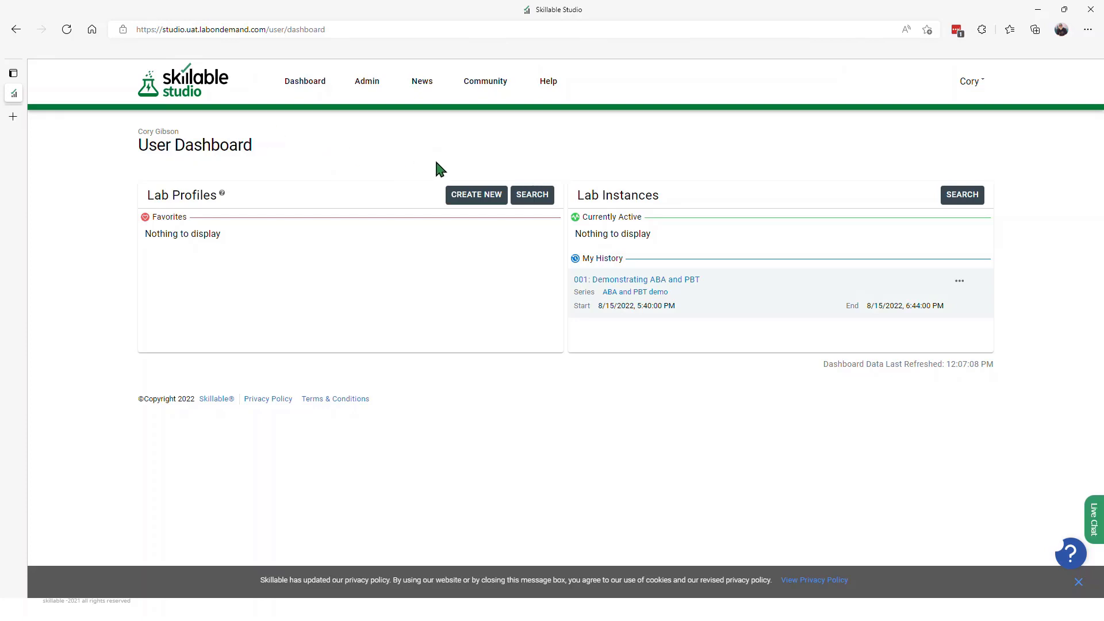
Start a new lab profile from the Windows 10 2004 template, with number 001 and name "Create a Lab Quickly with the Template Gallery"
click(475, 199)
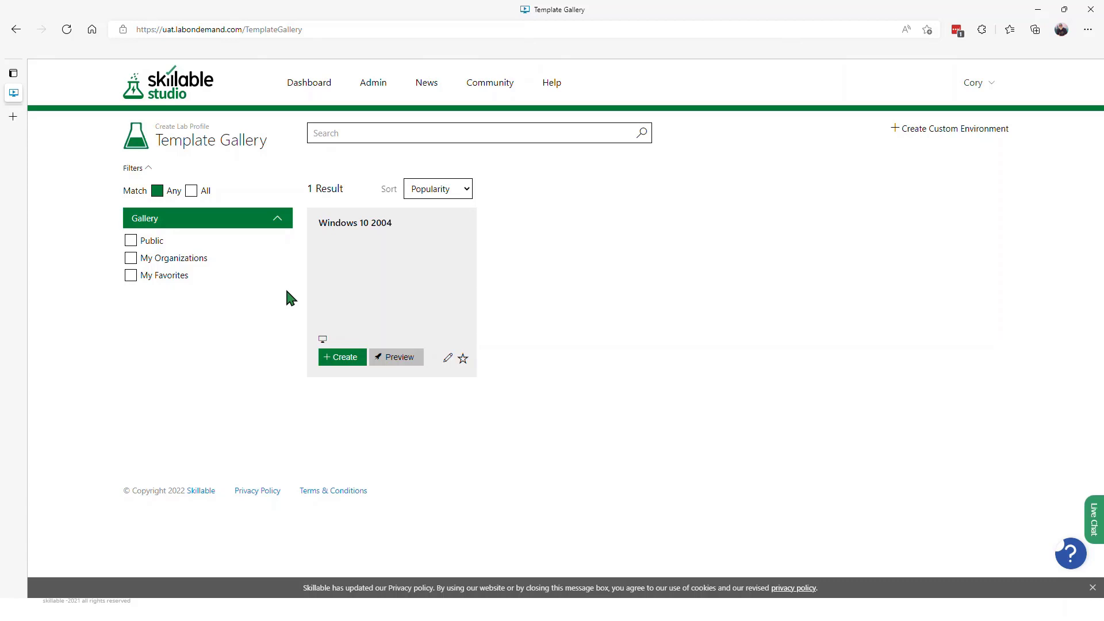
click(345, 357)
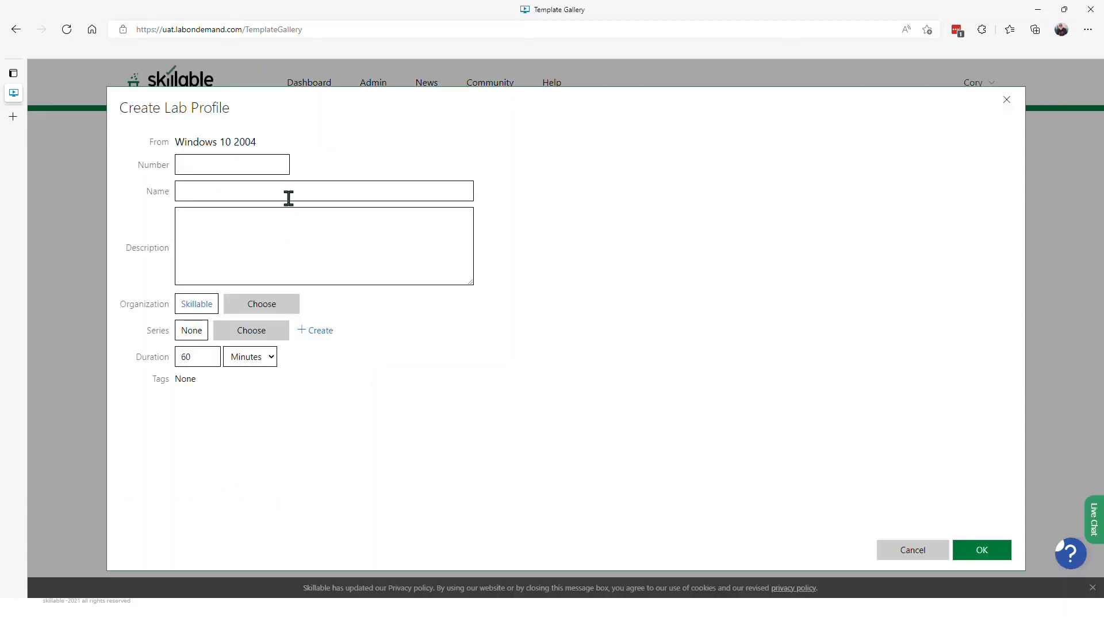
click(238, 163)
text(001)
click(231, 188)
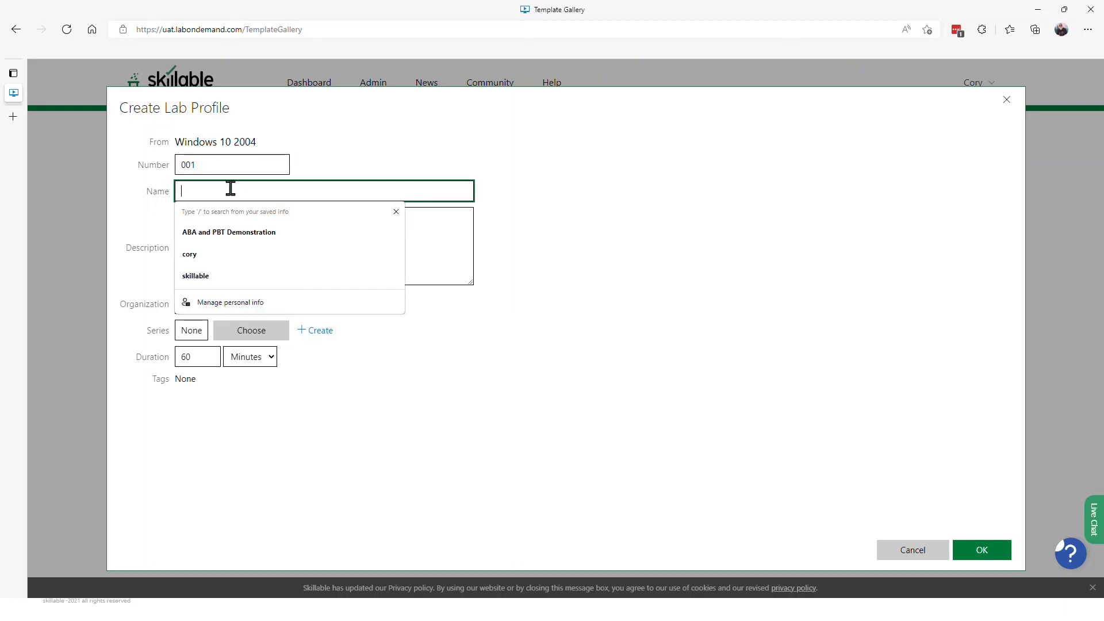
text(Create )
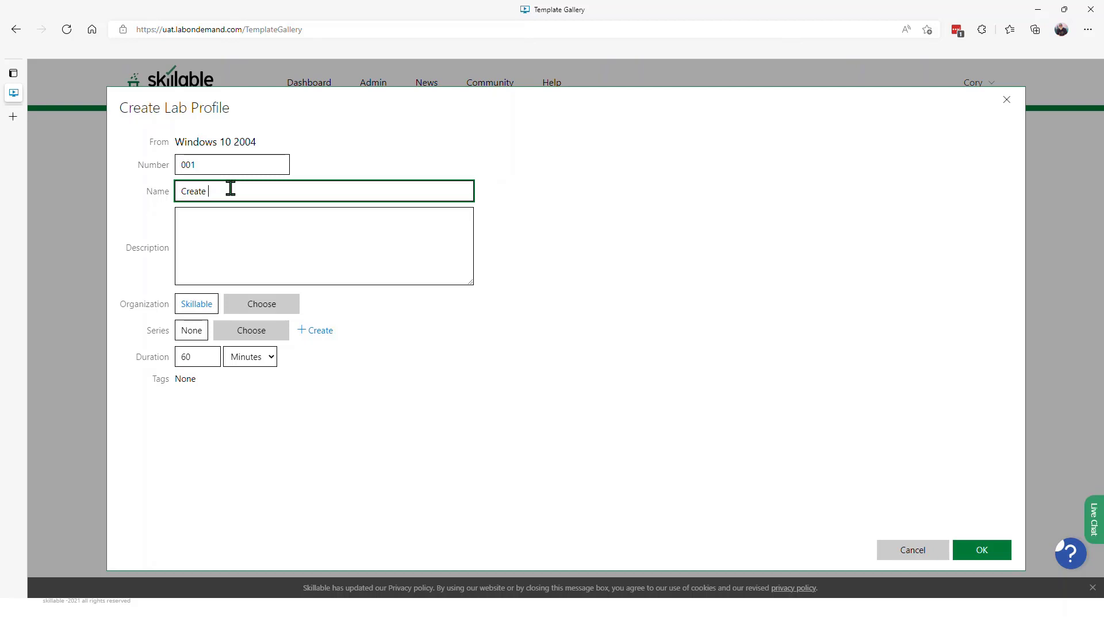
text(a Lab Quickly with the Template Gallery)
click(259, 228)
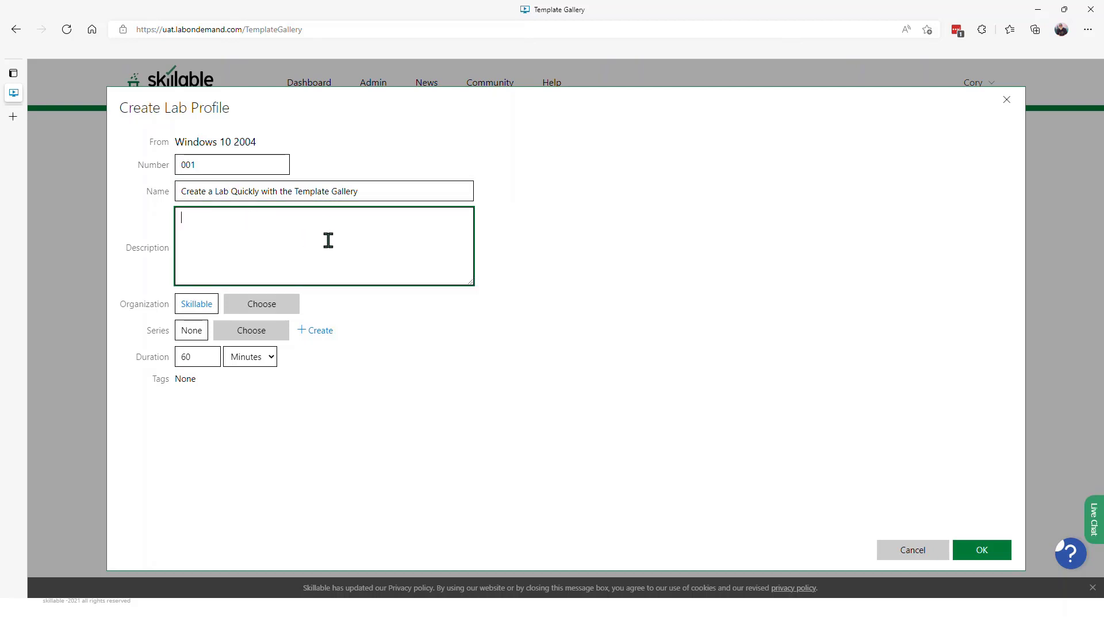
Search the organizations for "skillable" and assign Skillable Demos 2 to the lab profile
click(270, 309)
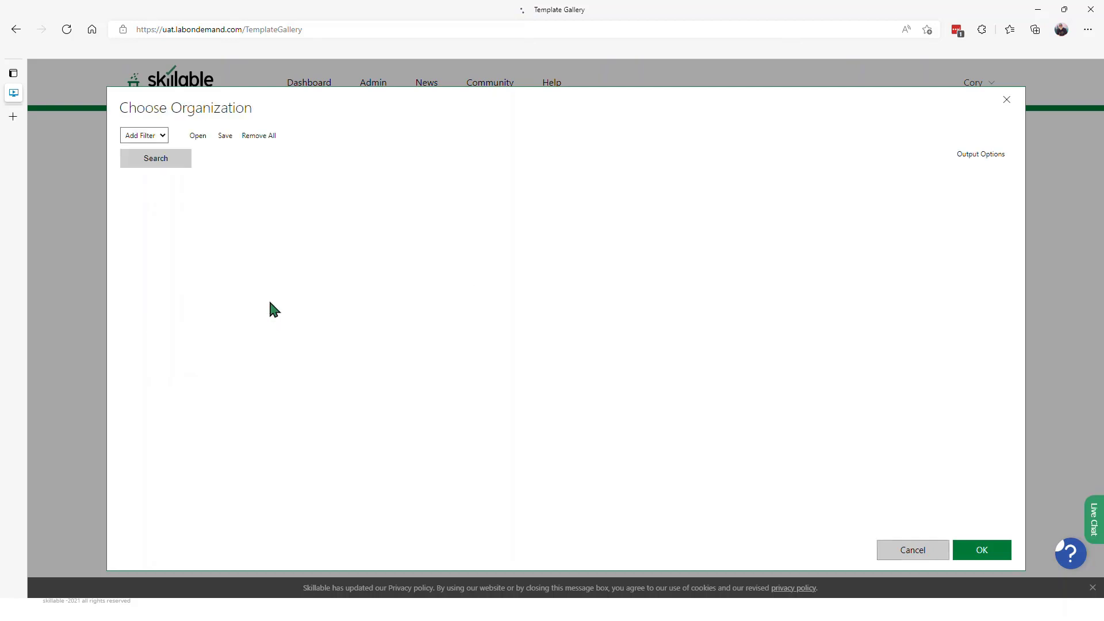
click(293, 160)
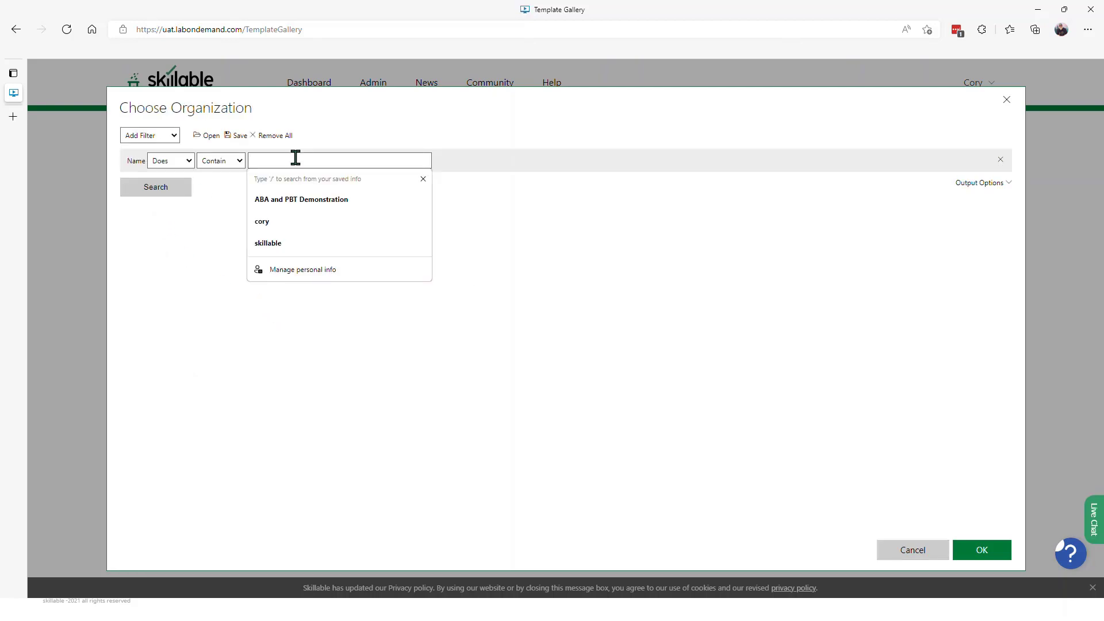
click(266, 244)
click(177, 193)
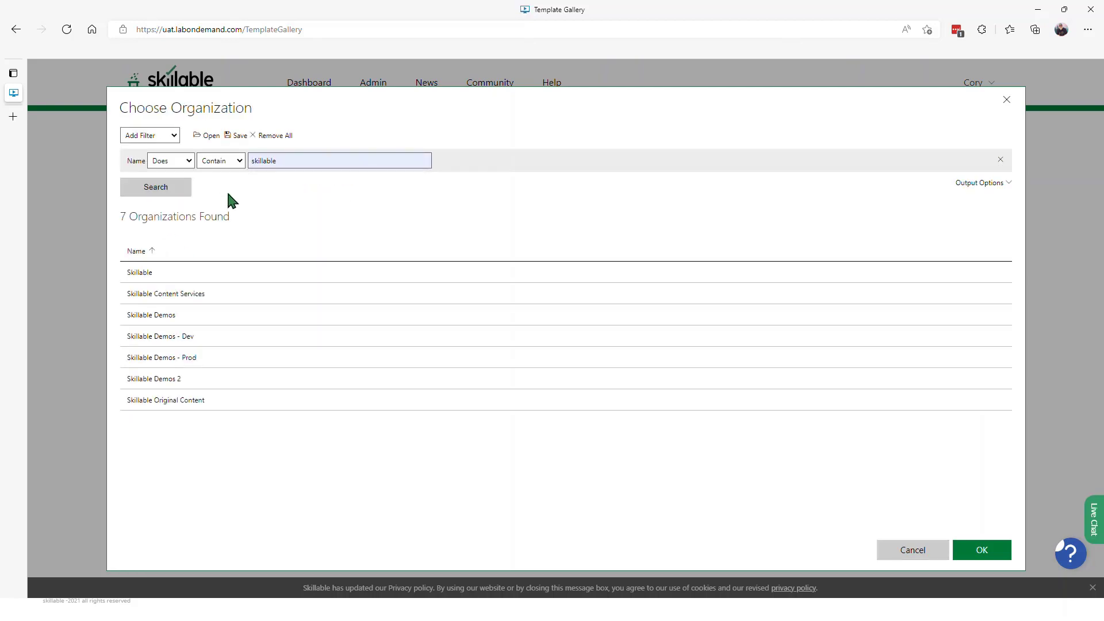
click(189, 342)
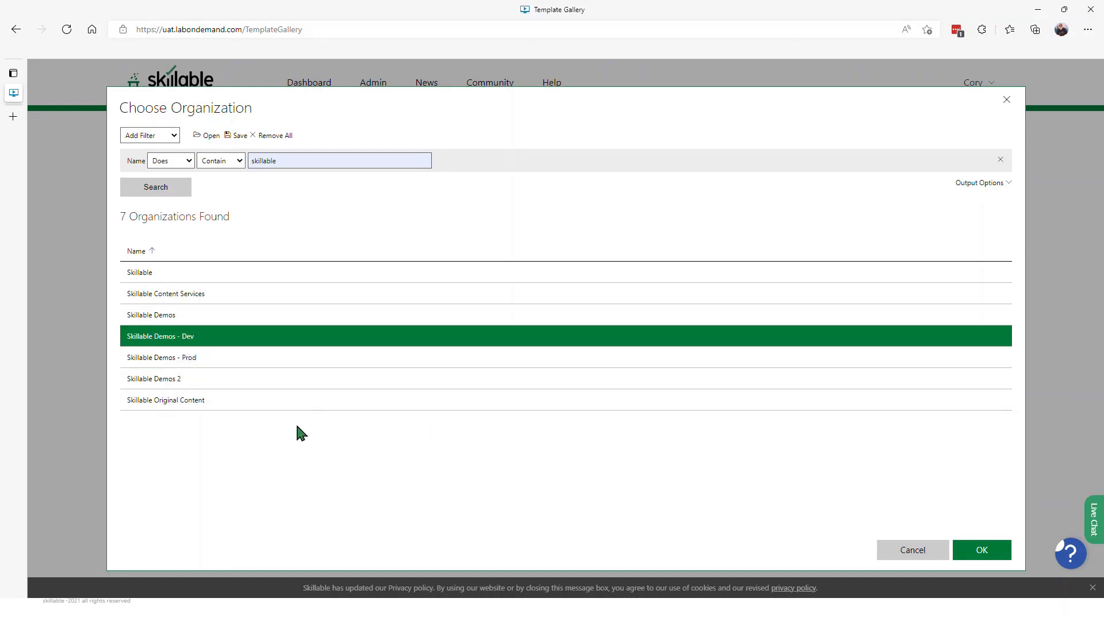
click(225, 379)
click(976, 550)
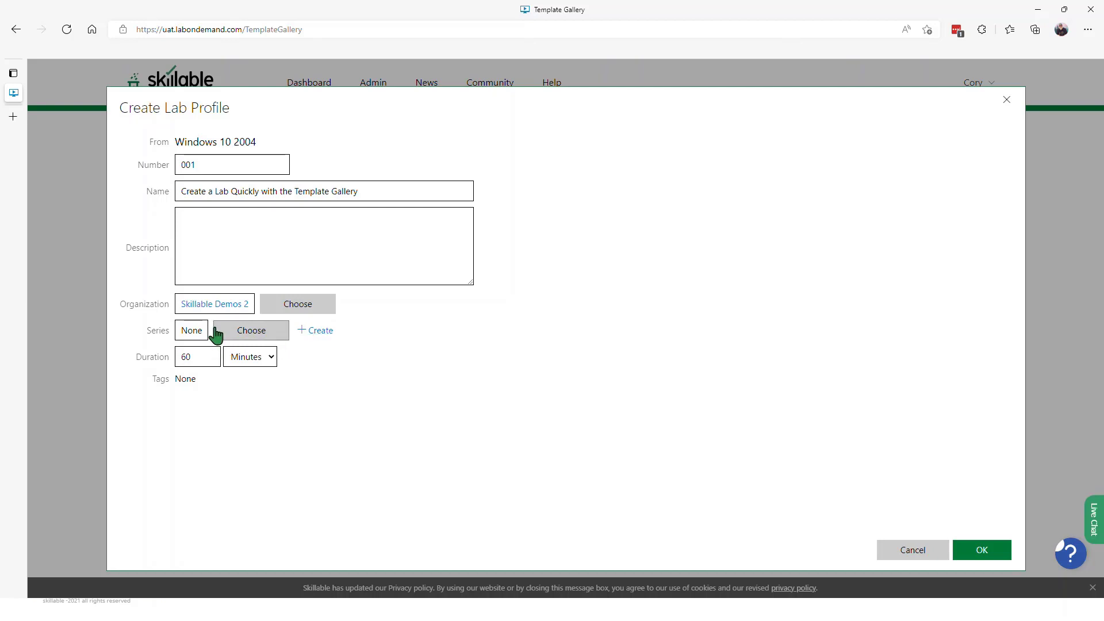
Add a new series named "Demo's", set the duration to 240 minutes, and create the lab profile
click(320, 331)
text(D)
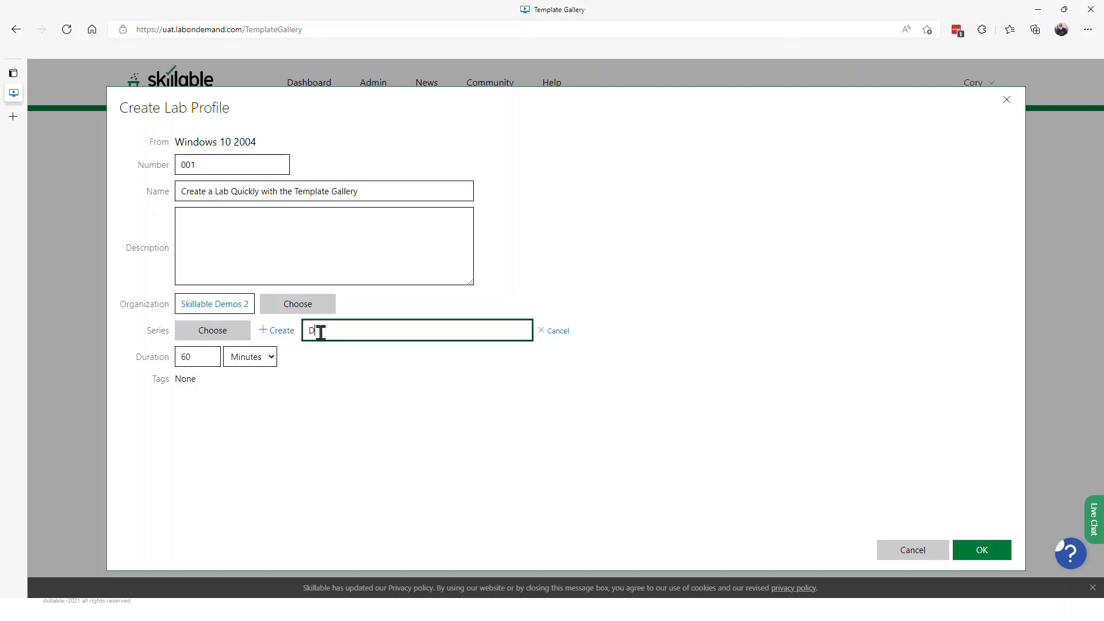
text(emo's)
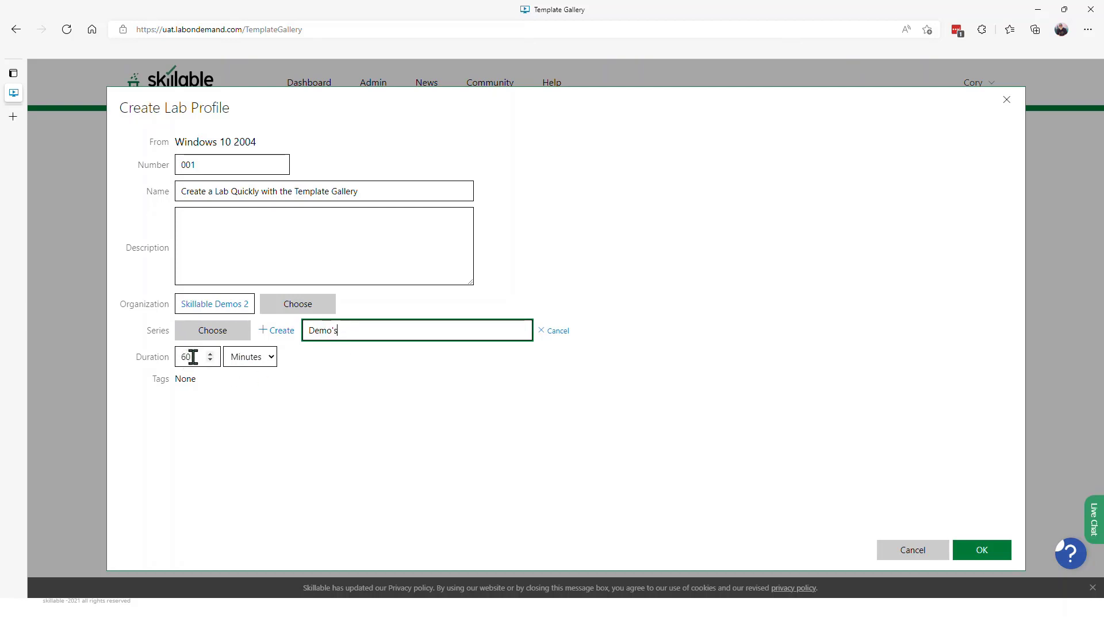
drag(190, 360, 180, 358)
text(240)
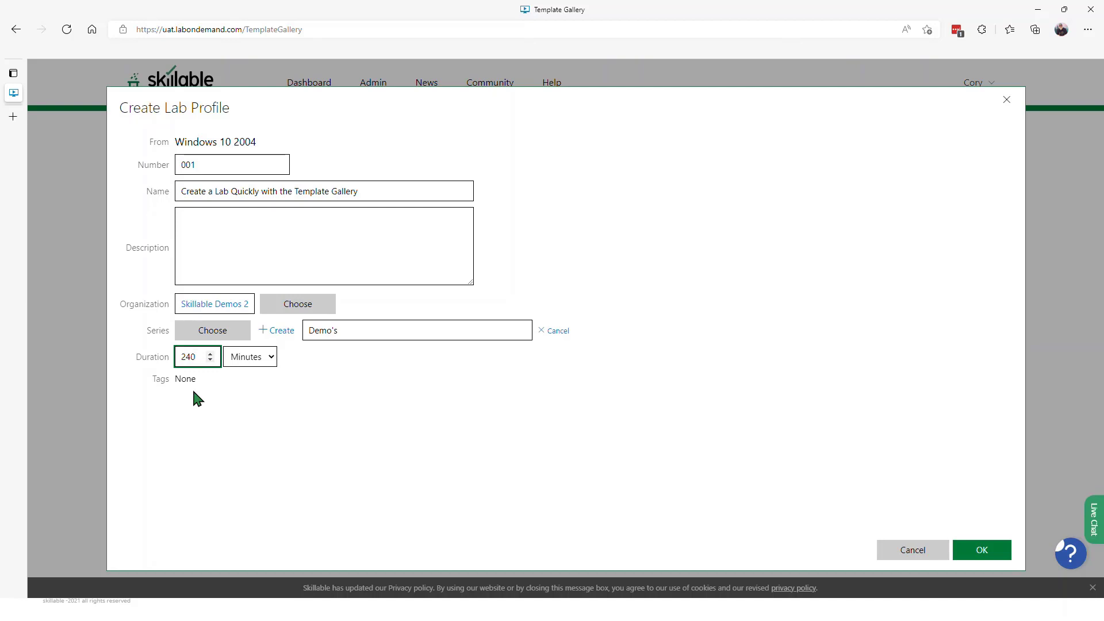
click(982, 551)
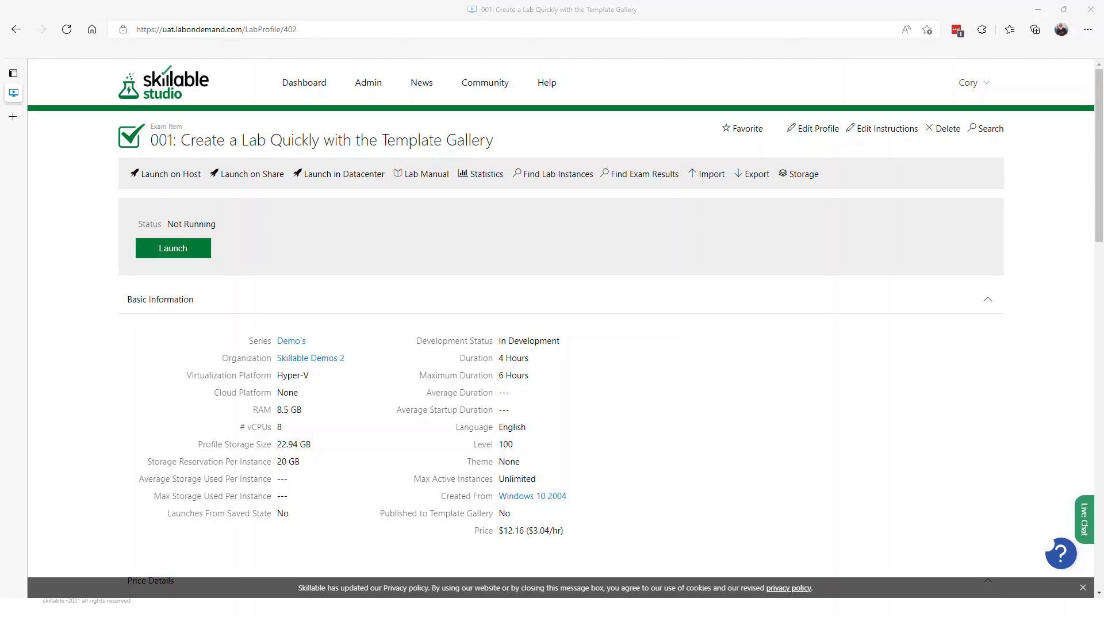
Bring the launched lab window into view and open the lab's instructions
drag(0, 29, 631, 30)
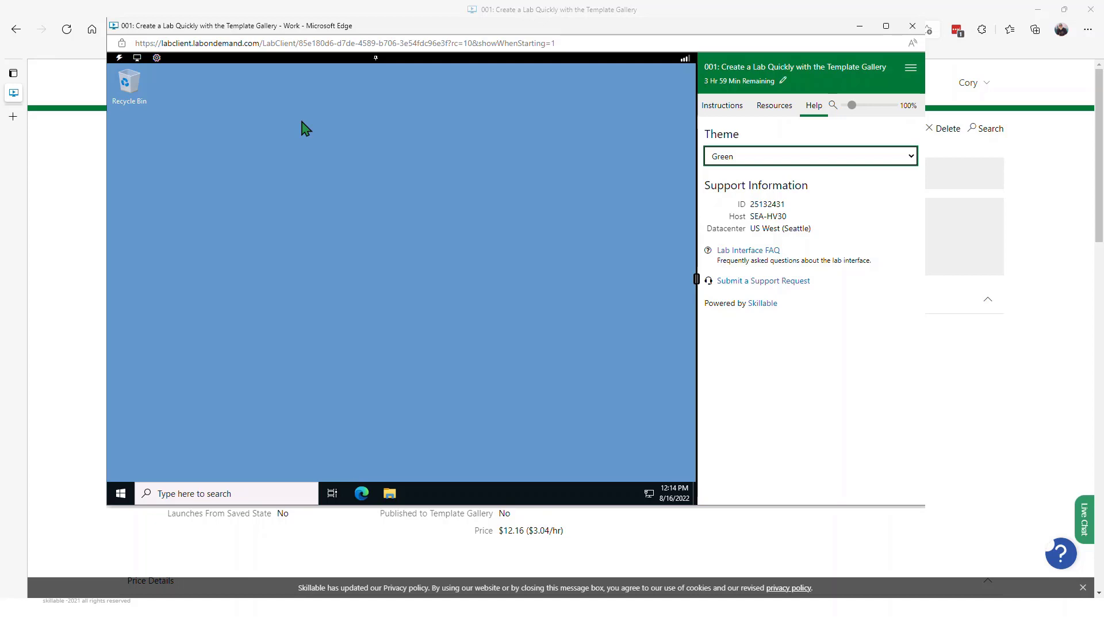
click(711, 107)
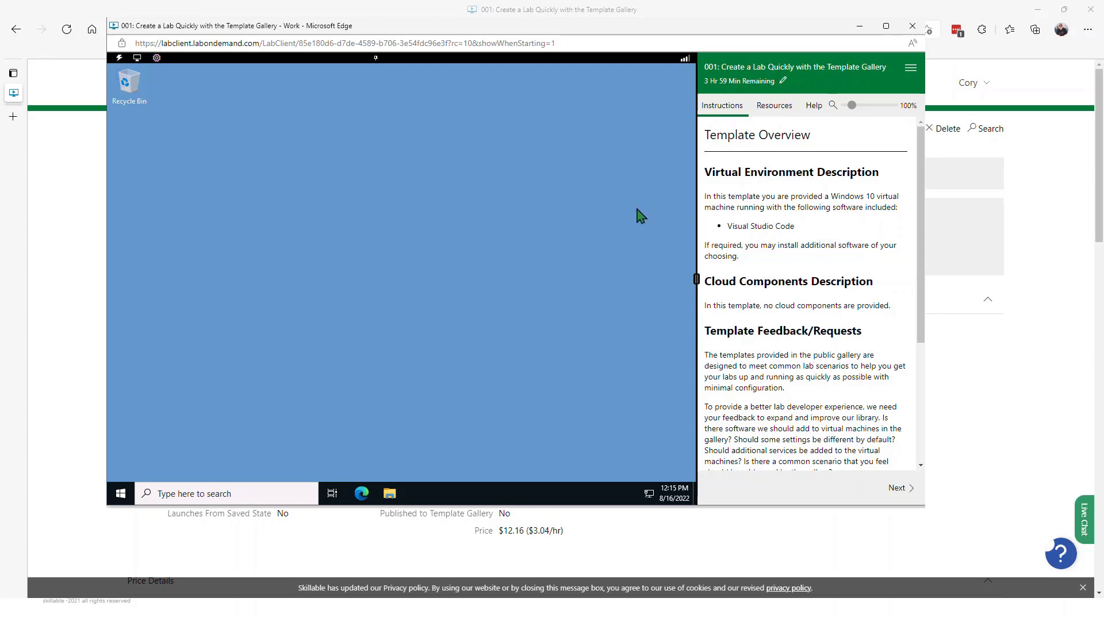
Create a text document on the virtual machine's desktop containing "new file", then save and close it
right_click(312, 326)
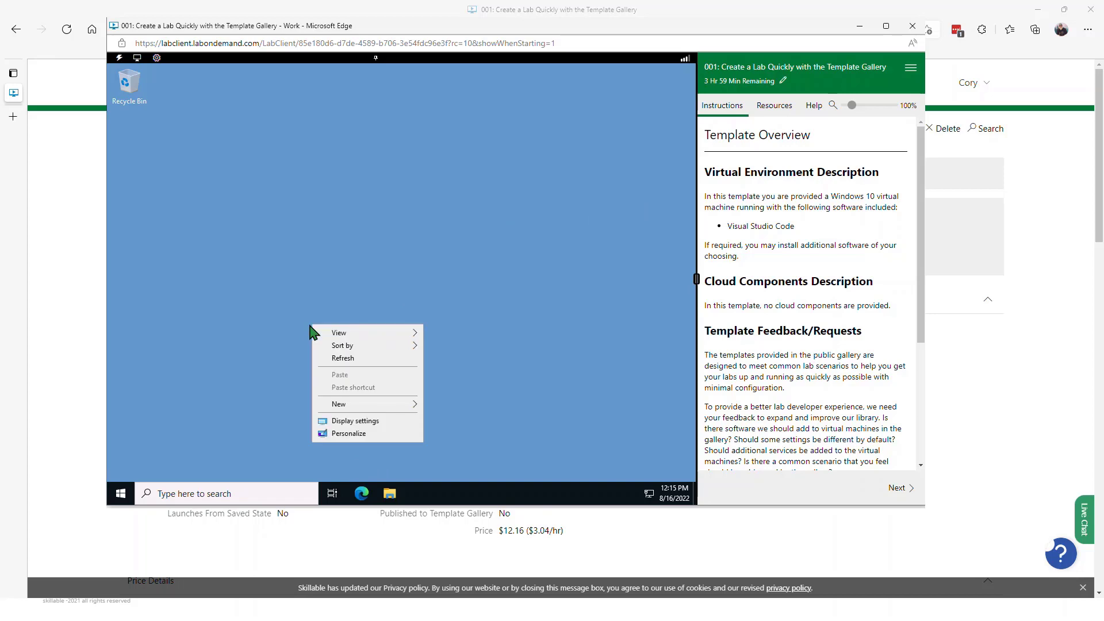
mouse_move(352, 407)
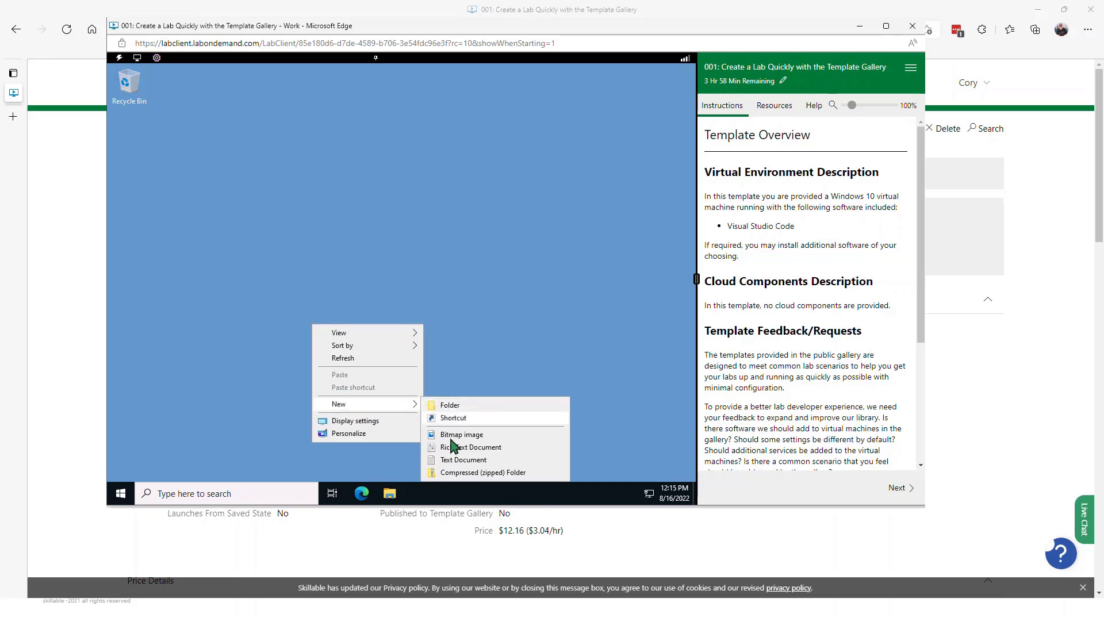
click(453, 462)
click(311, 379)
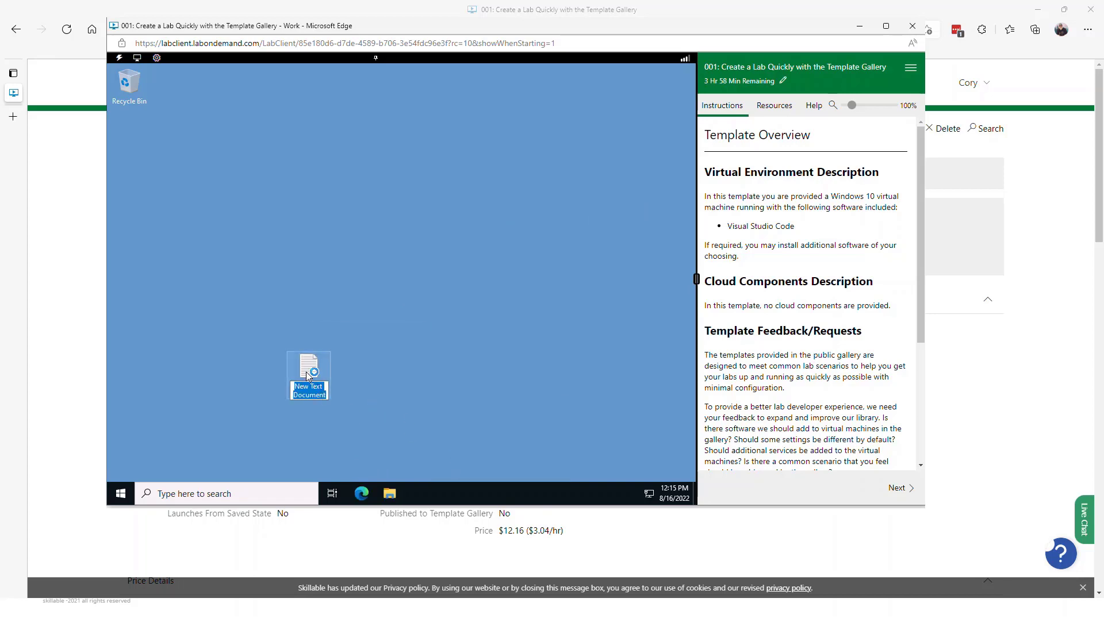
double_click(309, 380)
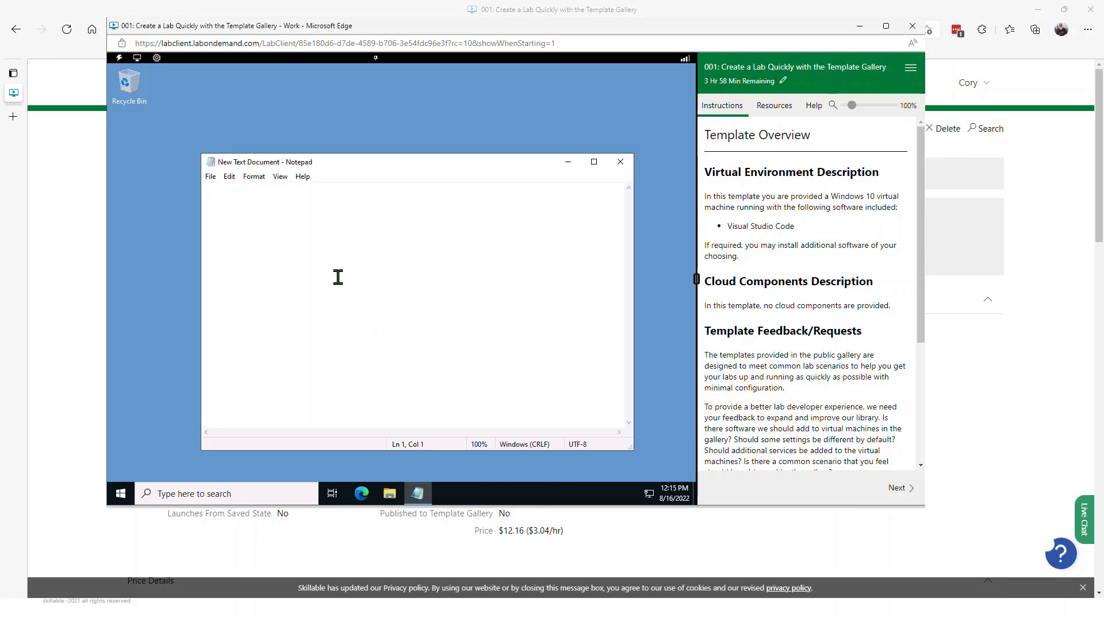
text(new file)
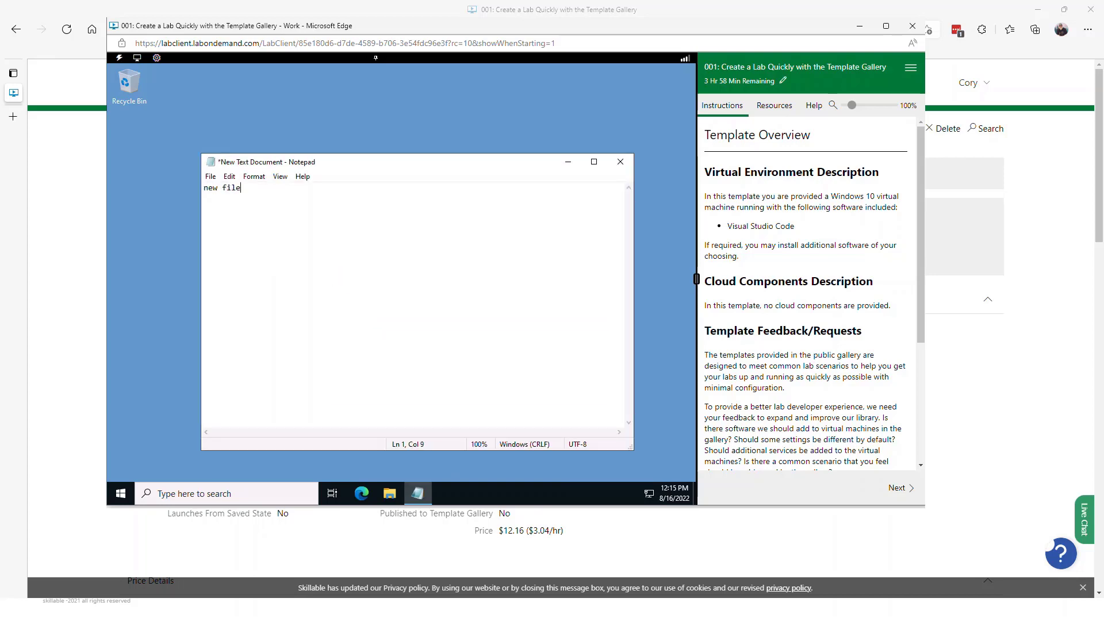
click(210, 176)
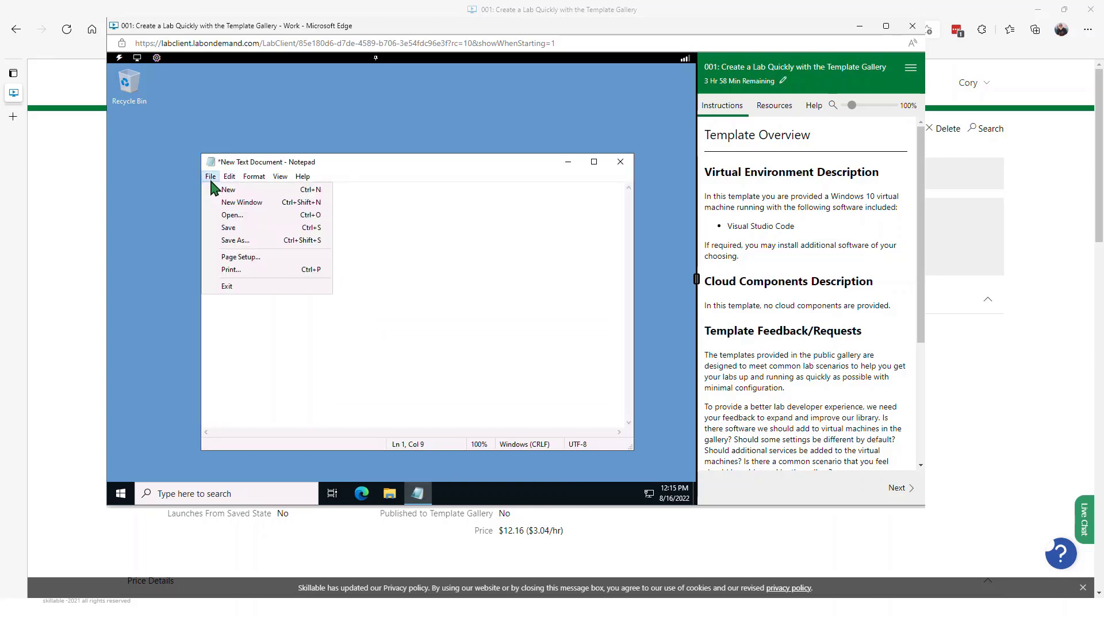
click(233, 228)
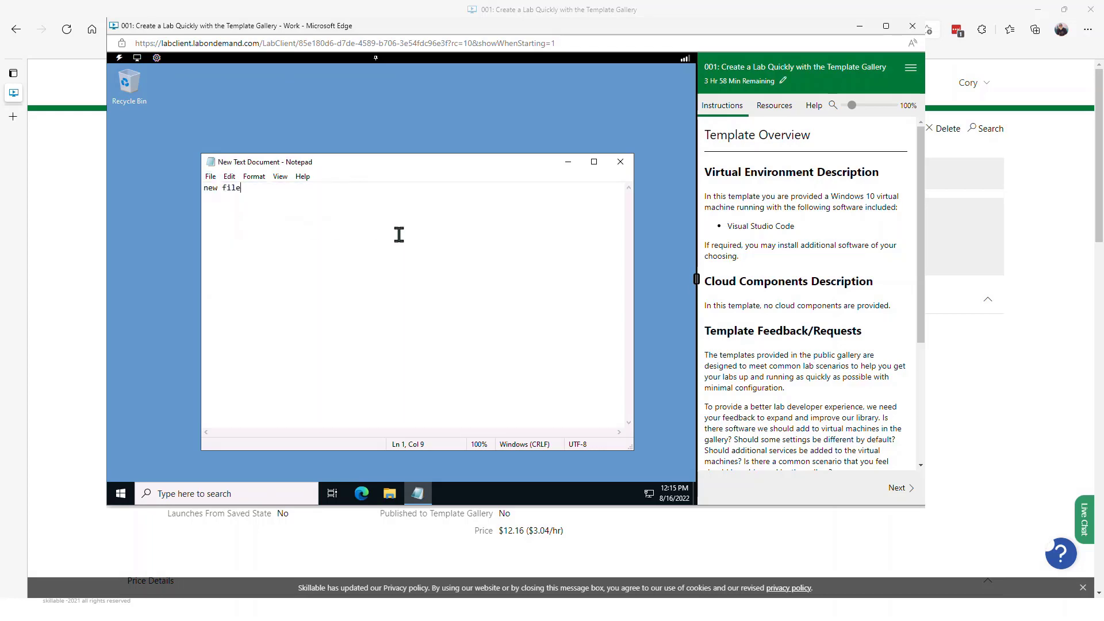
click(629, 168)
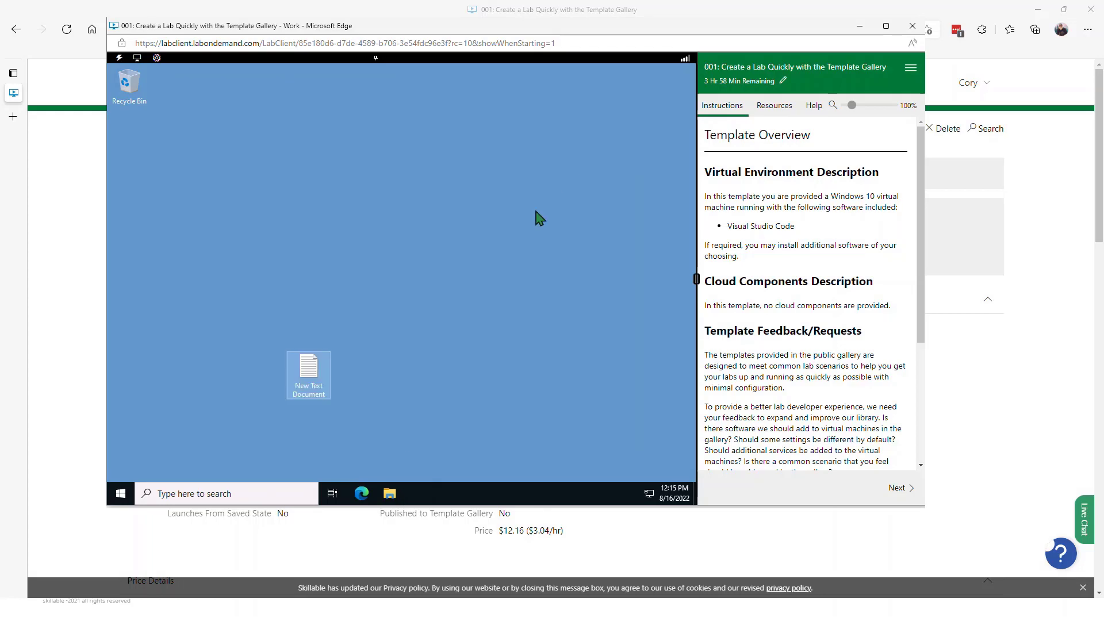
Rename the text document on the virtual machine's desktop to "New file"
right_click(317, 391)
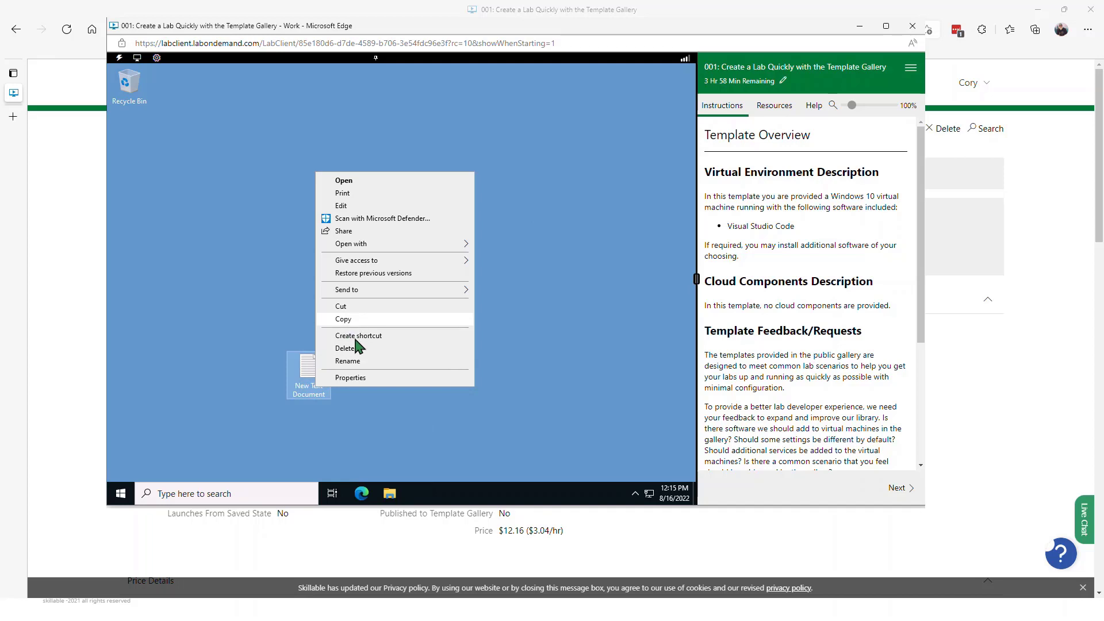
click(352, 361)
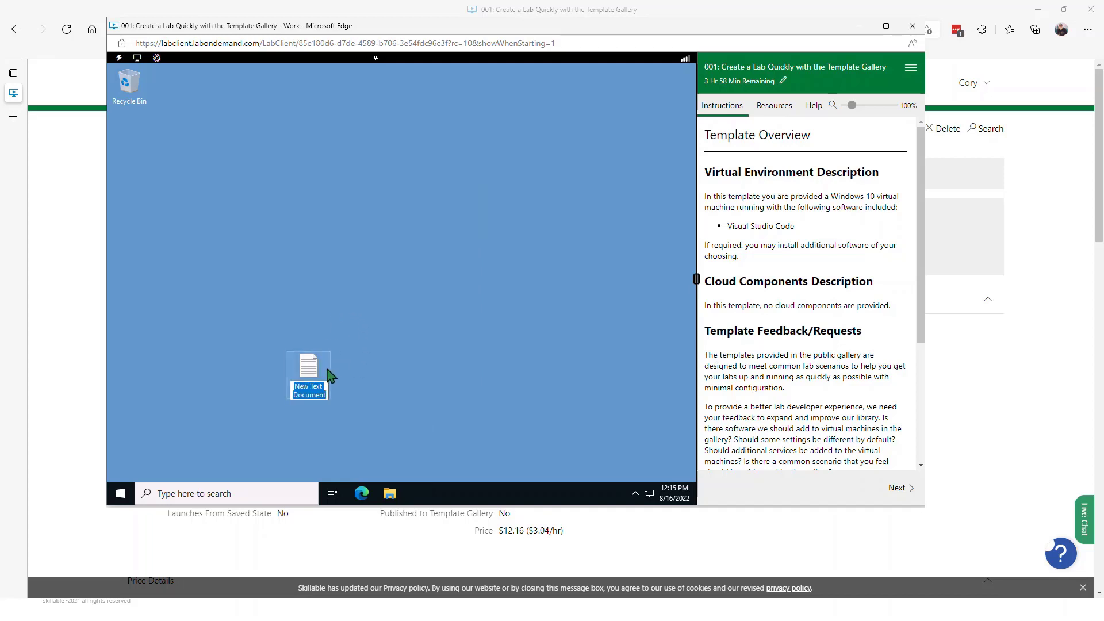
text(New file)
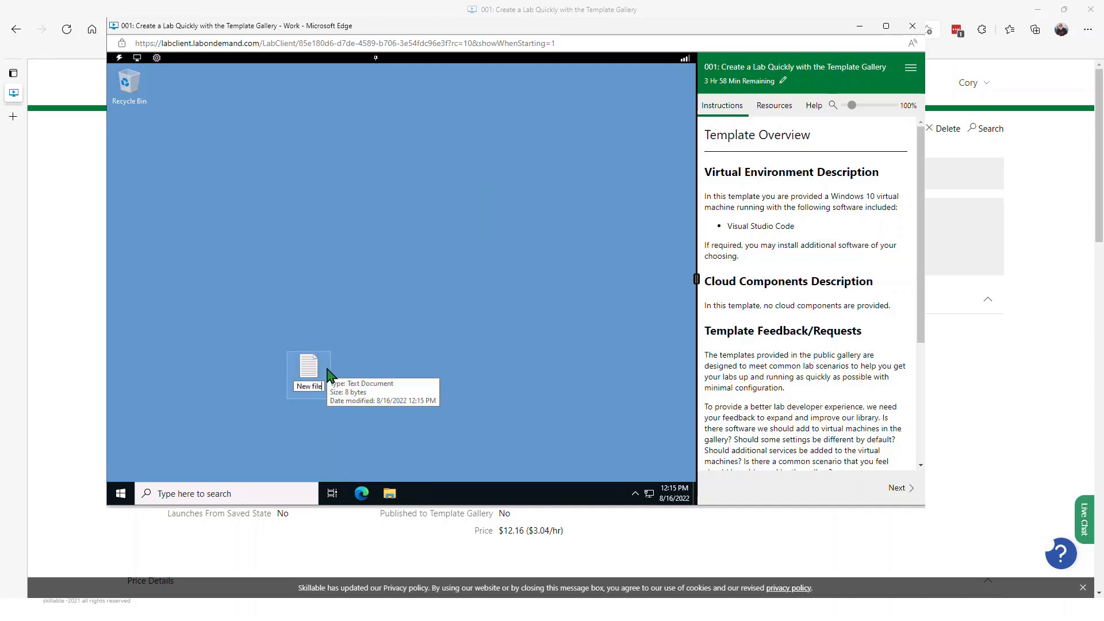
key(Return)
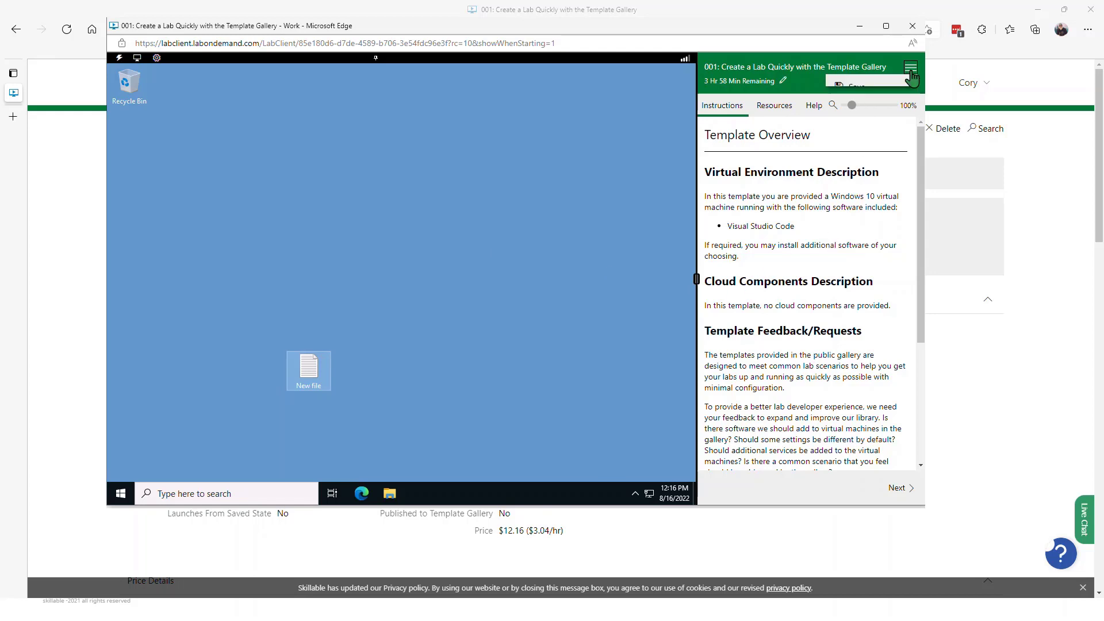
Save the running lab by choosing to commit the changes and update this lab profile
click(911, 69)
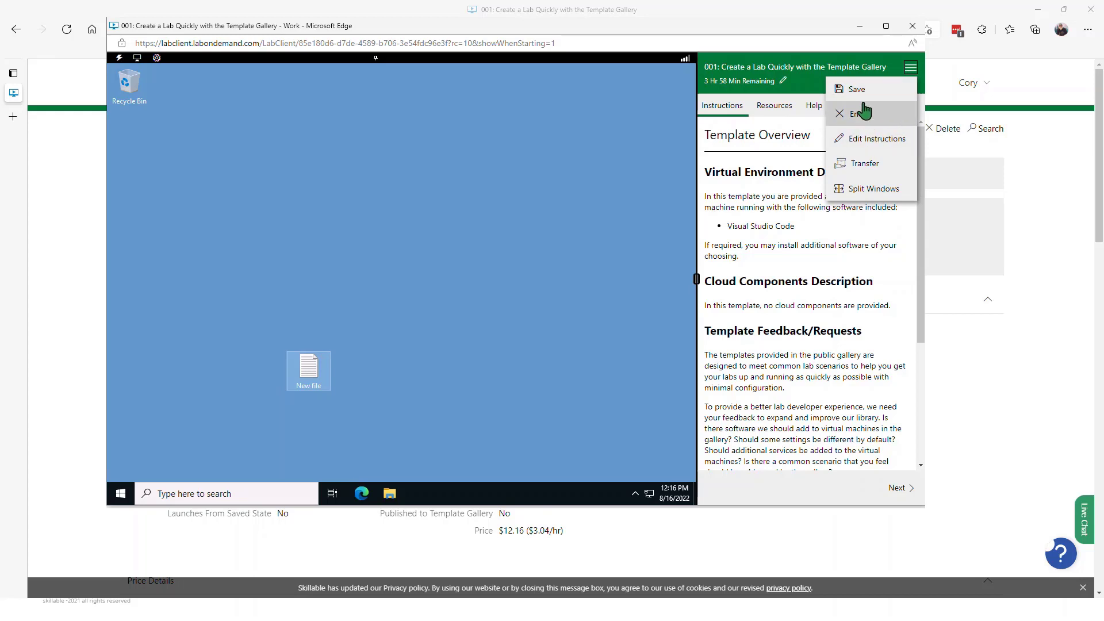
click(852, 90)
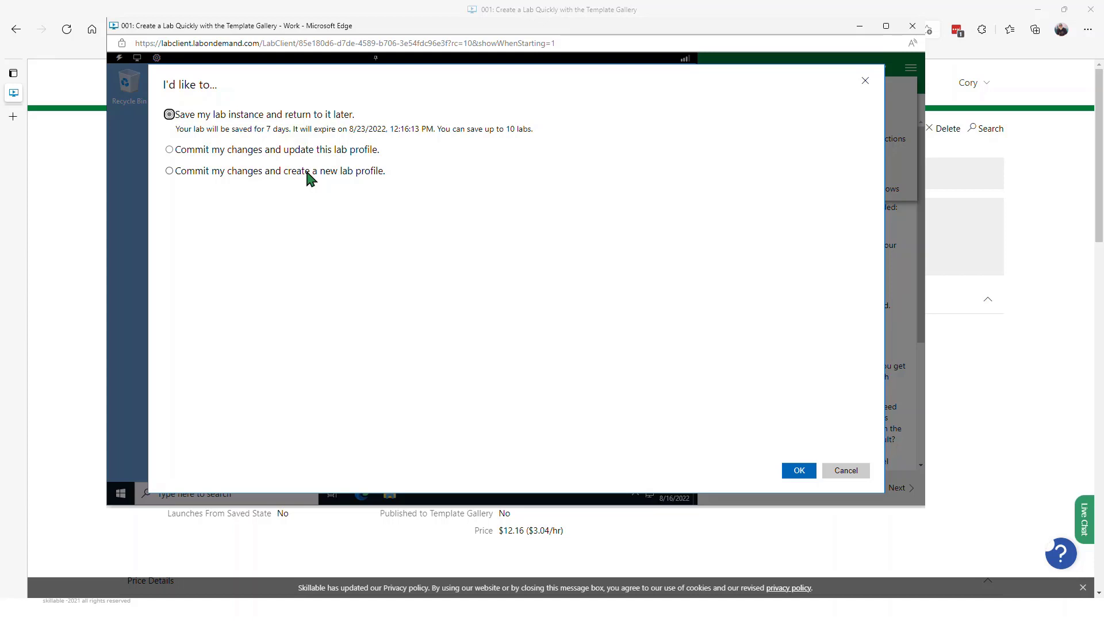
click(208, 150)
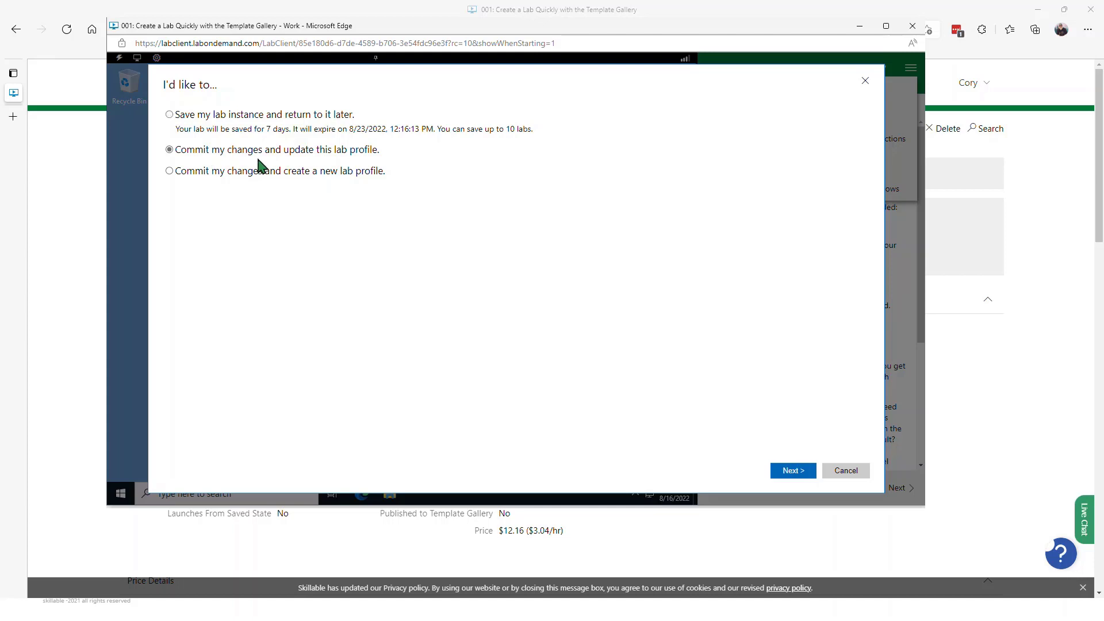
click(793, 475)
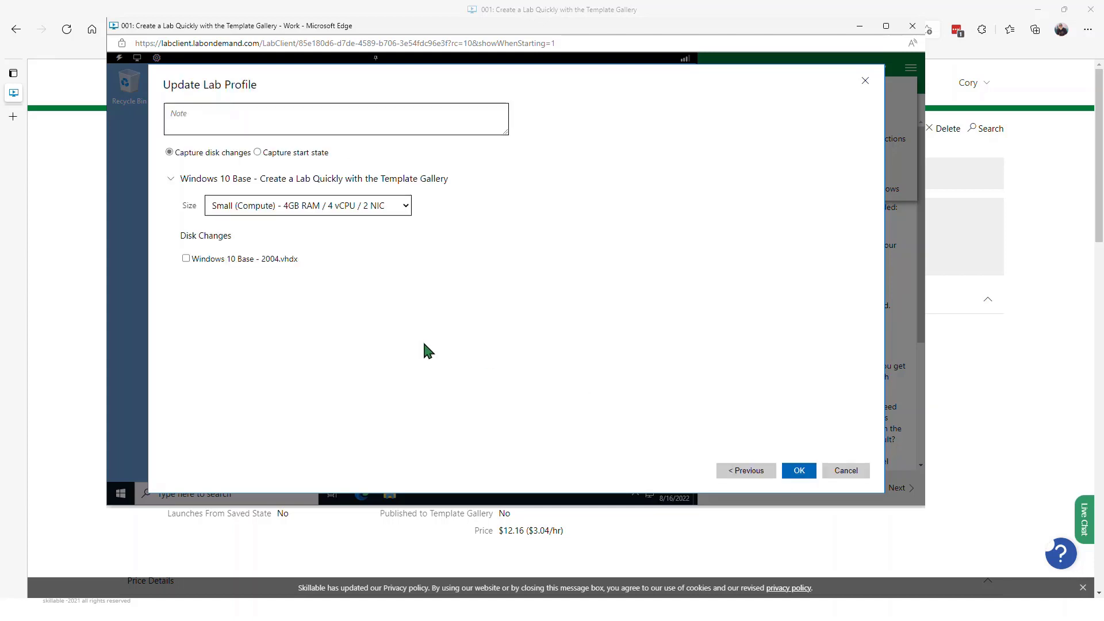
Enter the profile update note "Added labfile" and look through the available virtual machine sizes
click(217, 115)
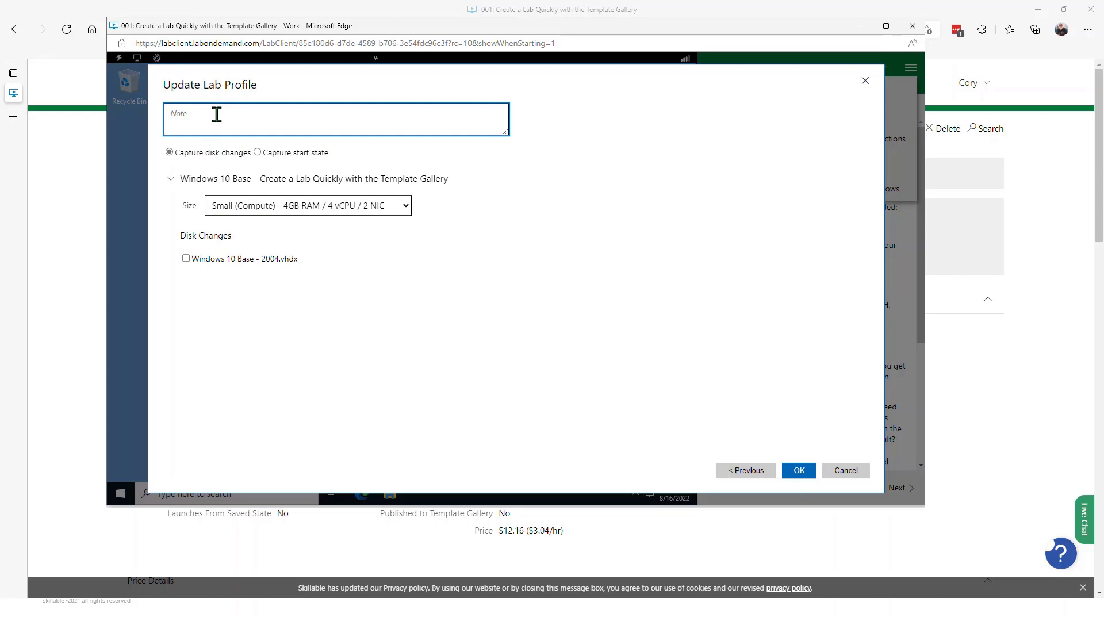
text(Added labfile)
click(300, 210)
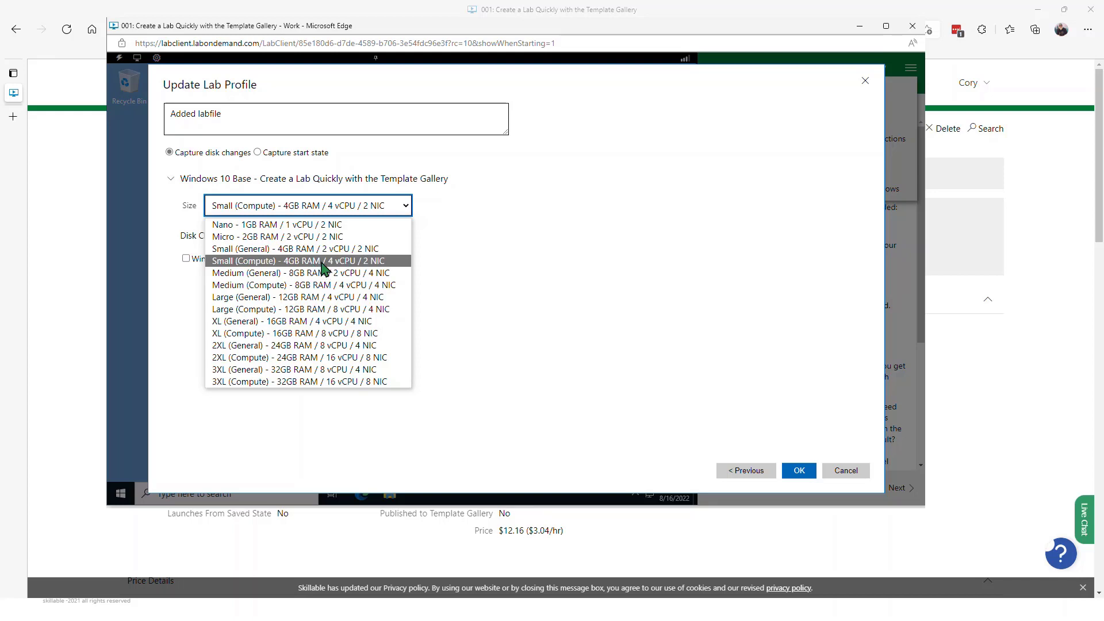
click(450, 262)
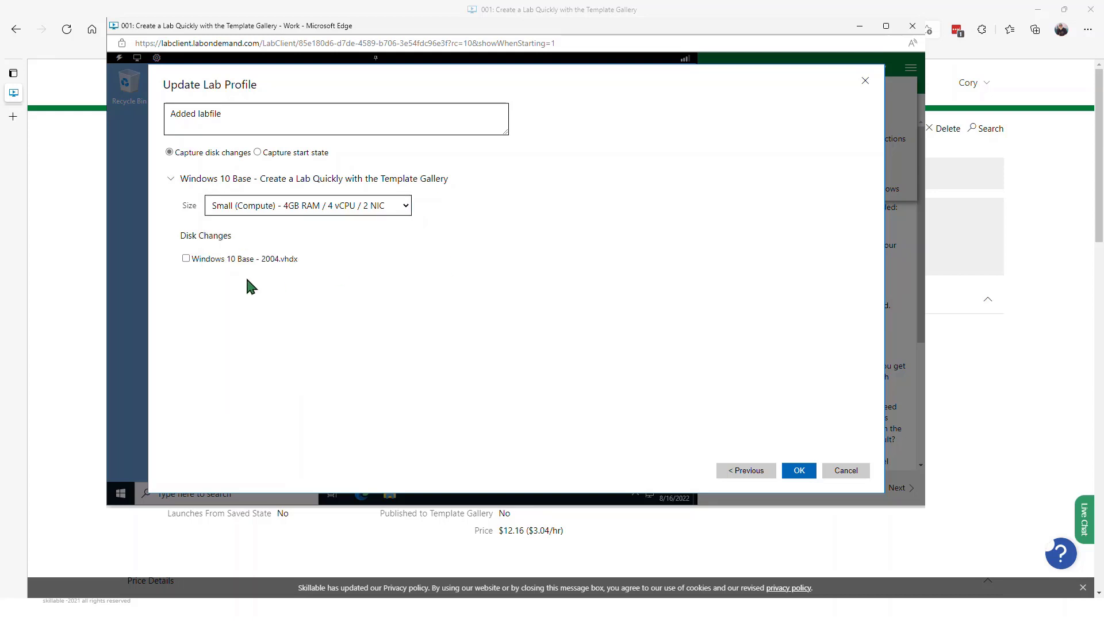
Include the Windows 10 Base - 2004.vhdx disk changes with the note "New Labfile" and commit the lab profile update
click(186, 258)
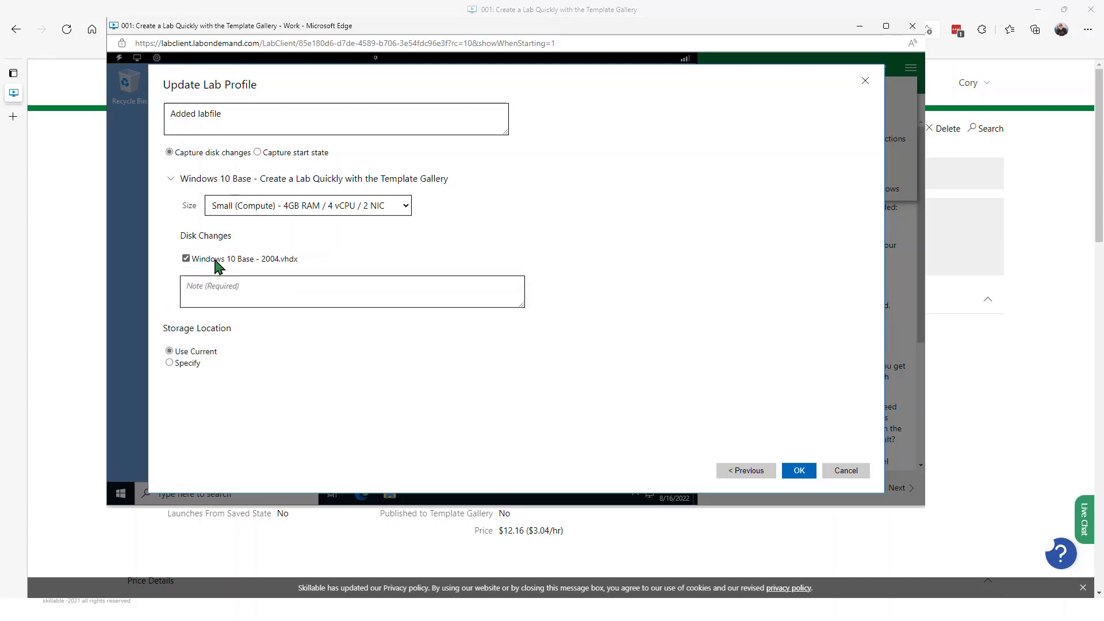
click(282, 288)
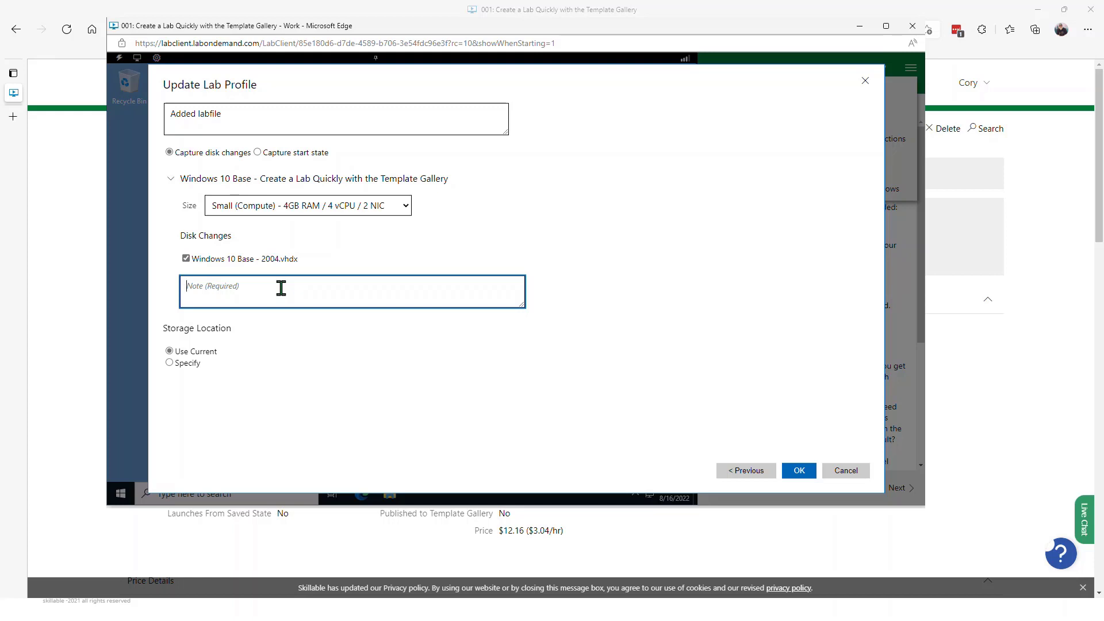
text(New fil)
key(BackSpace)
key(BackSpace)
key(BackSpace)
text(Labfile)
click(804, 475)
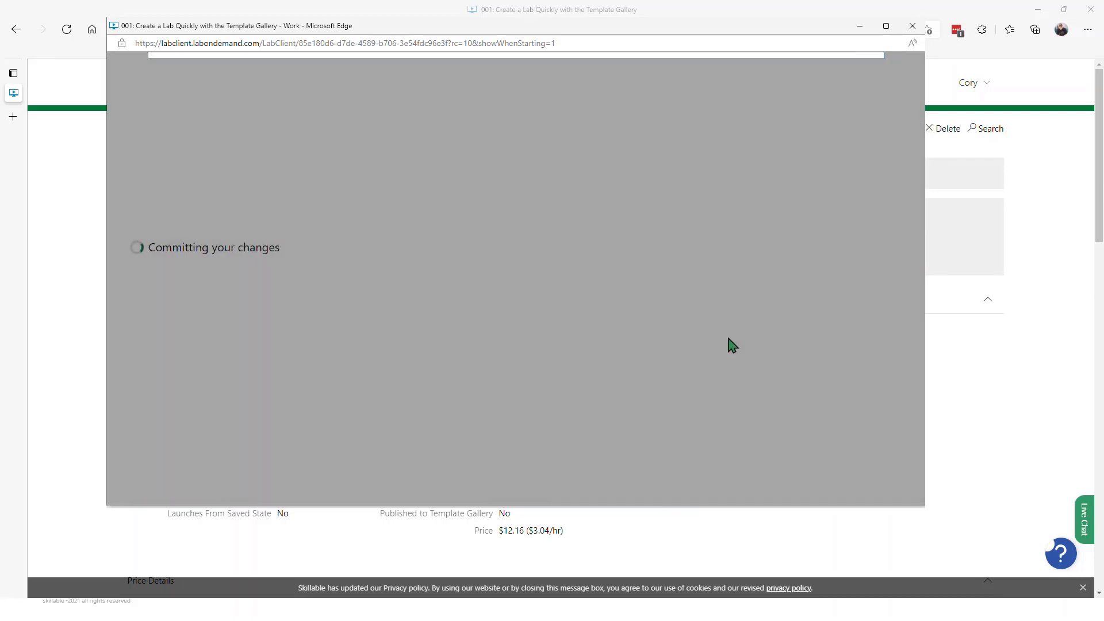